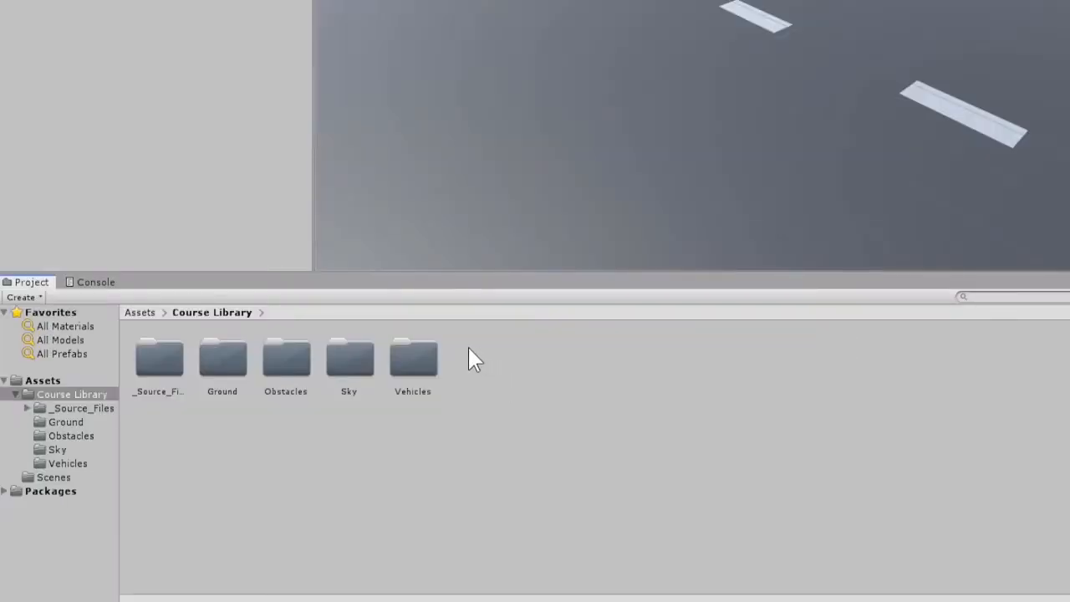
Open the Vehicles folder and add the Veh_Ute_Red_Z prefab to the scene hierarchy
double_click(408, 361)
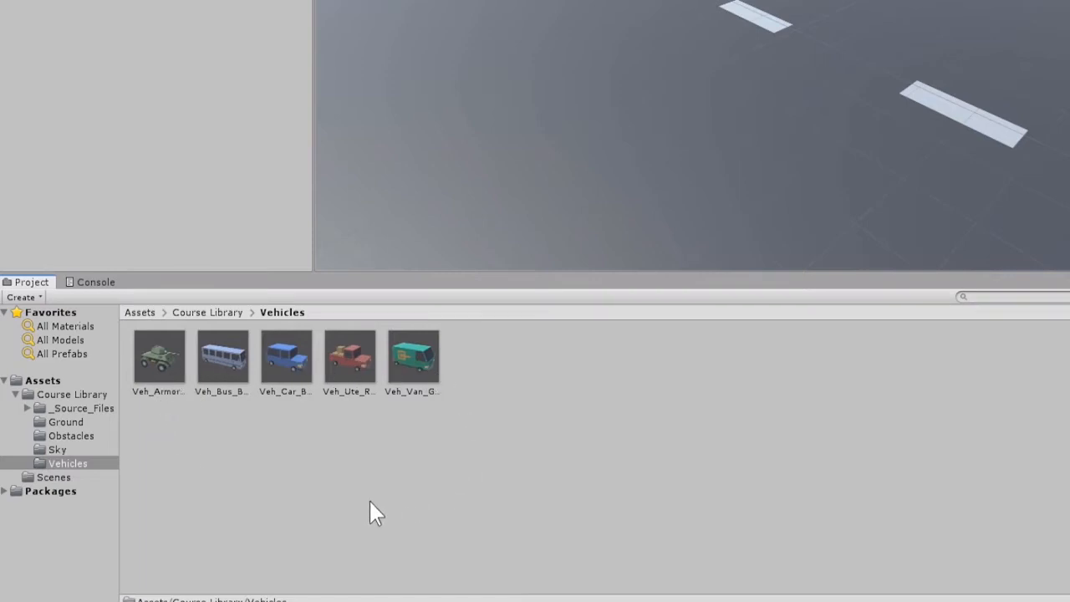
click(360, 368)
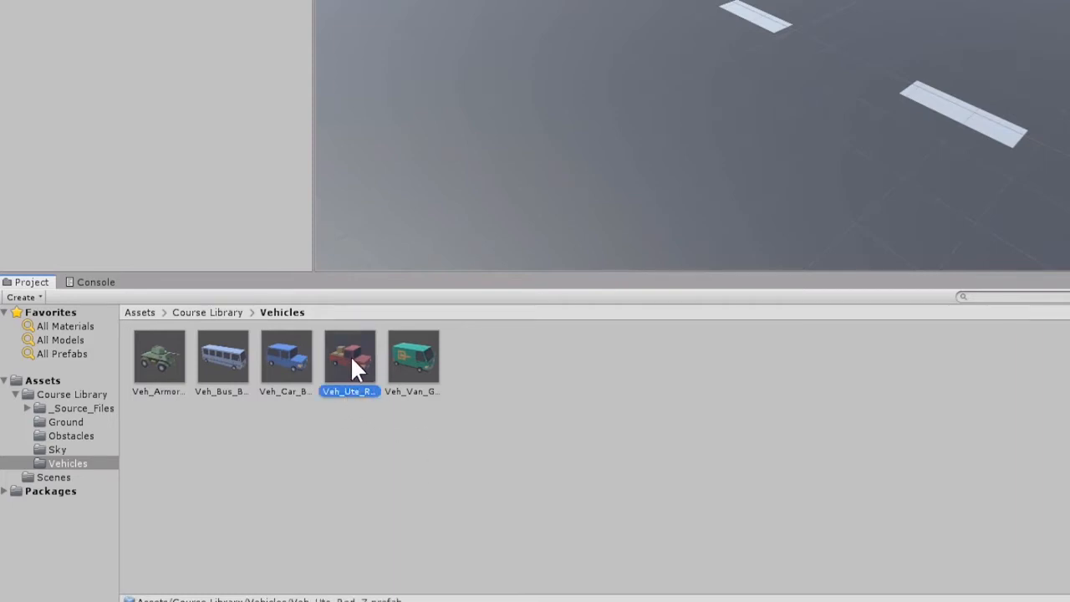
drag(351, 355, 220, 223)
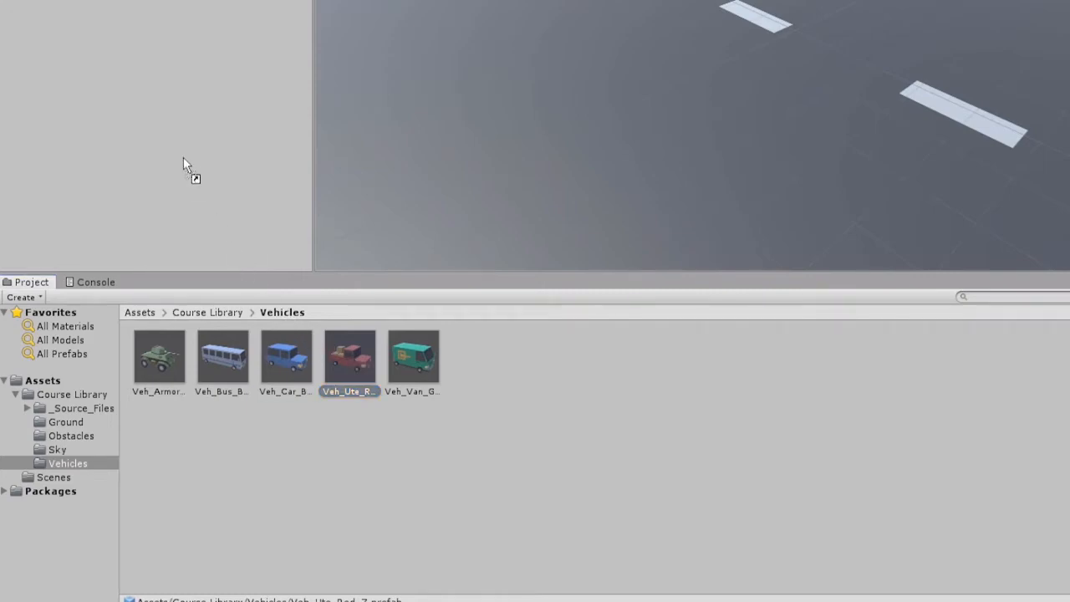
drag(183, 158, 164, 35)
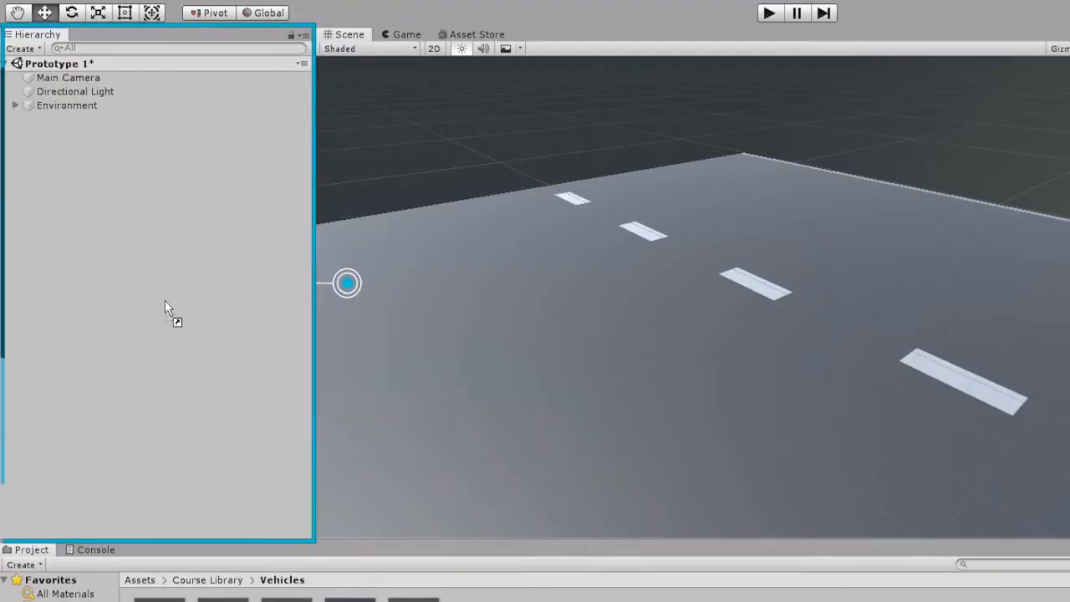
drag(164, 303, 165, 302)
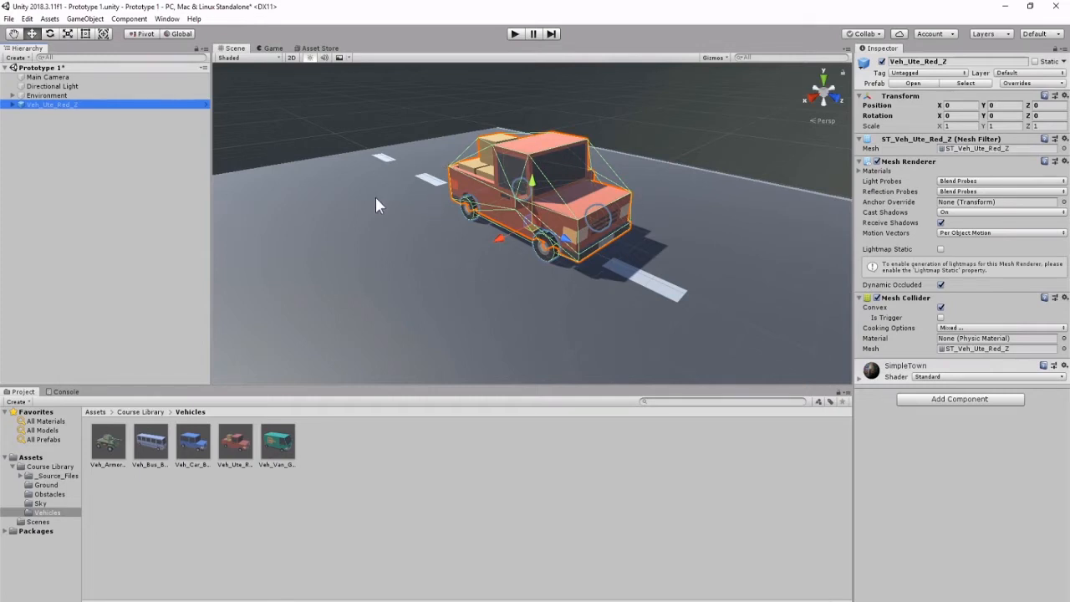
Fly through the scene view to explore the environment around the road
right_drag(376, 199, 376, 199)
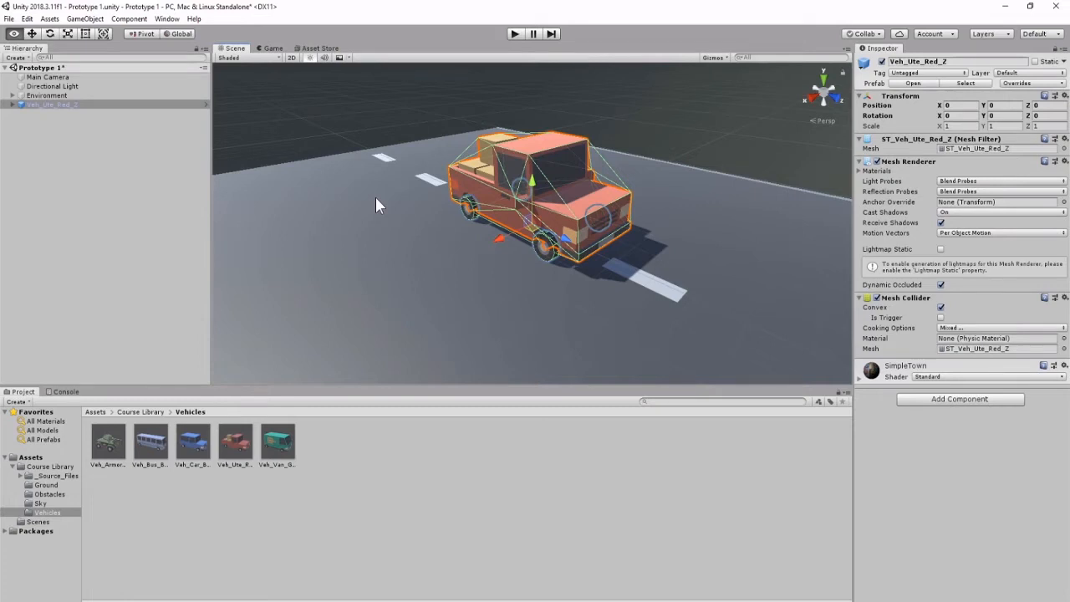
right_drag(375, 198, 624, 145)
key(w)
key(s)
key(a)
key(d)
key(w)
key(w)
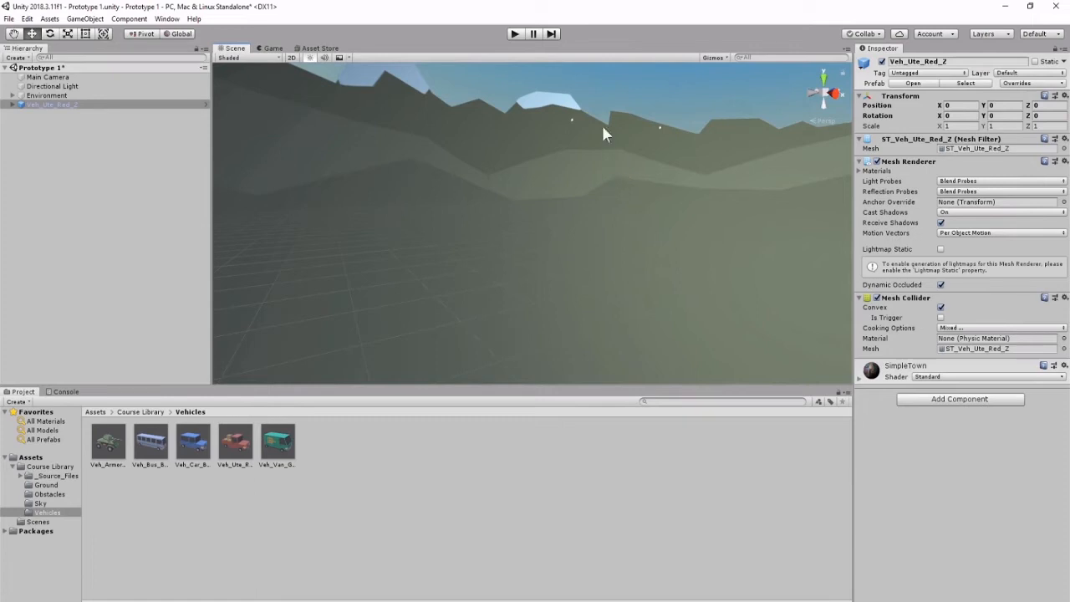
Reselect the vehicle and frame it in the scene view
click(43, 190)
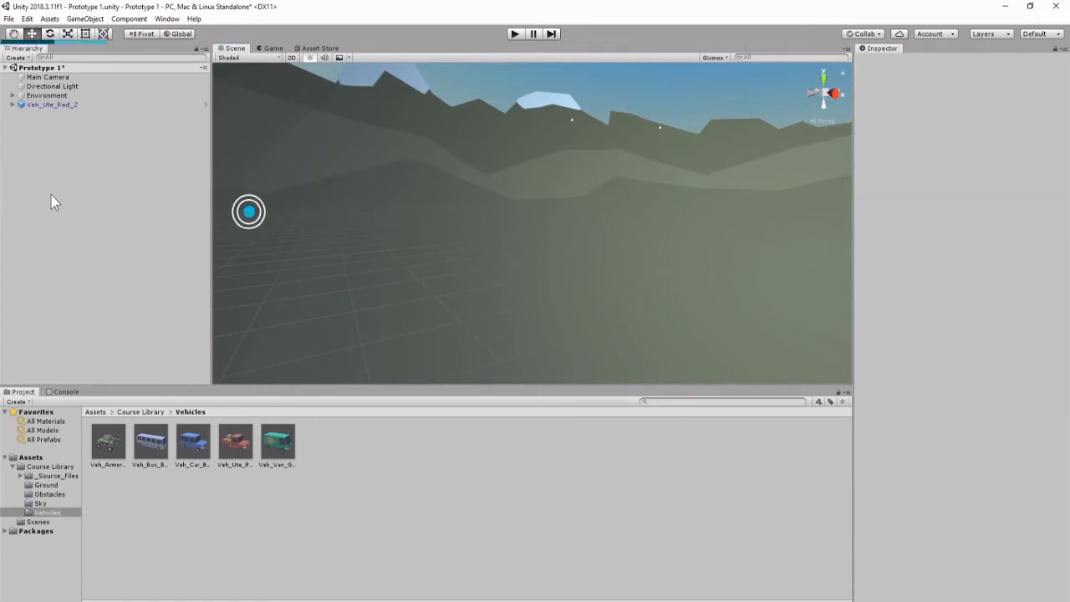
click(72, 107)
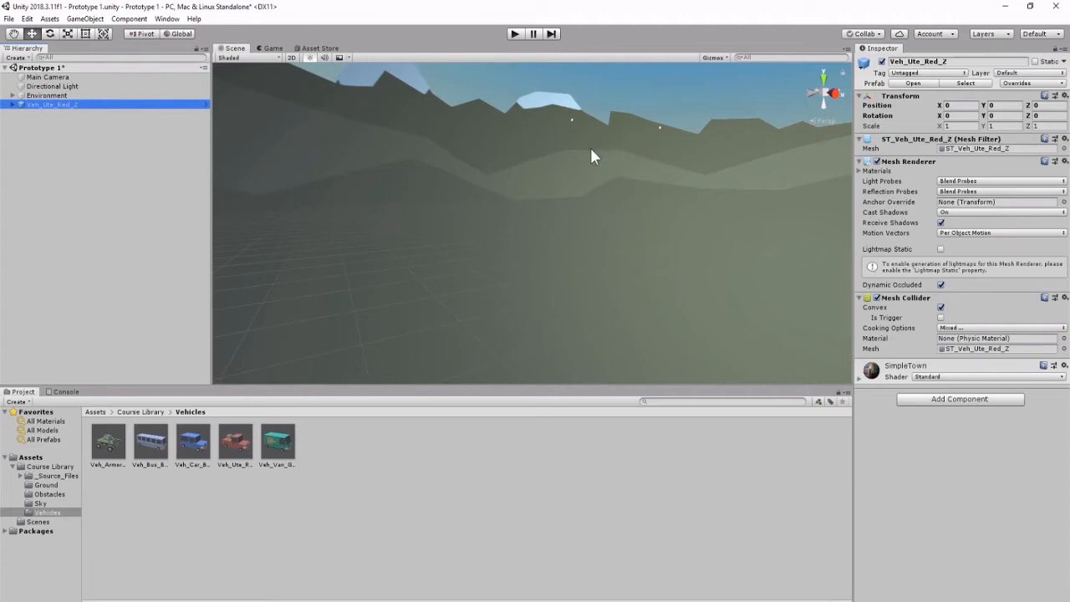
key(f)
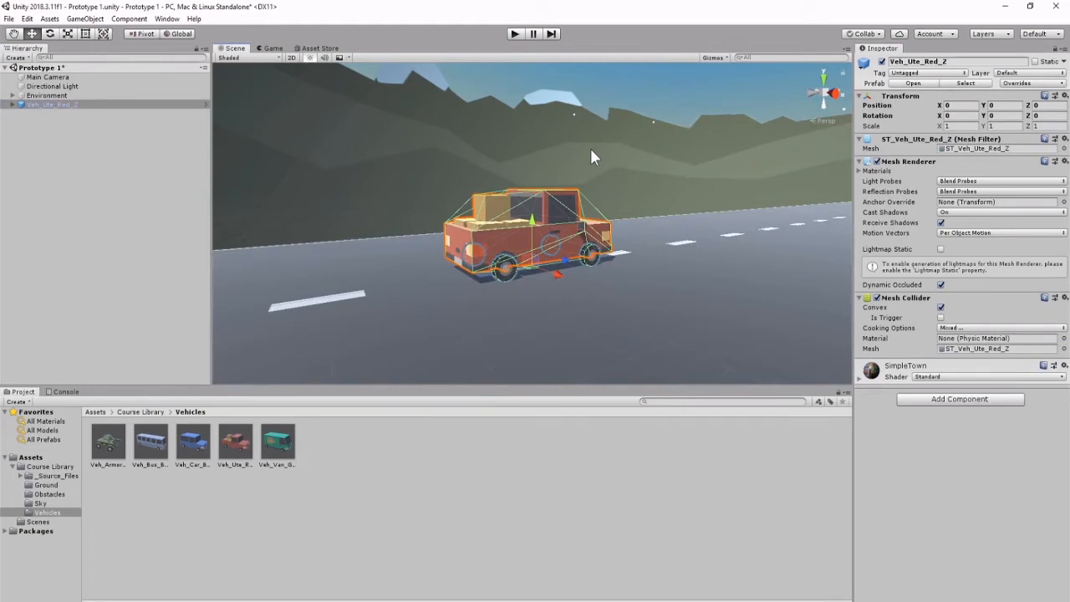
Orbit and pan the scene view around the selected vehicle
click(123, 107)
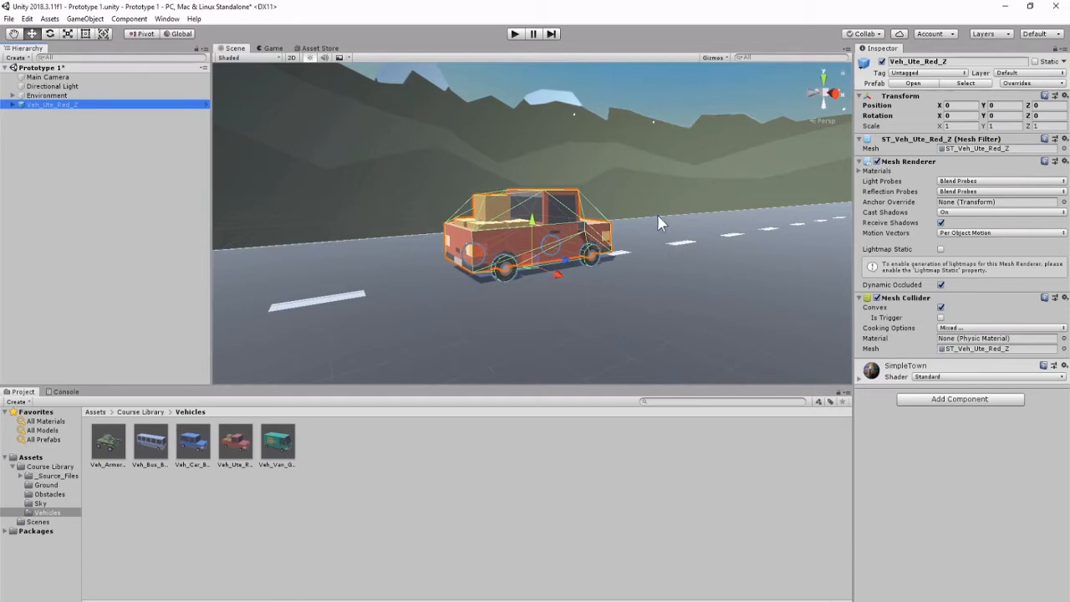
key(alt)
alt+drag(749, 210, 1003, 244)
alt+drag(495, 218, 169, 204)
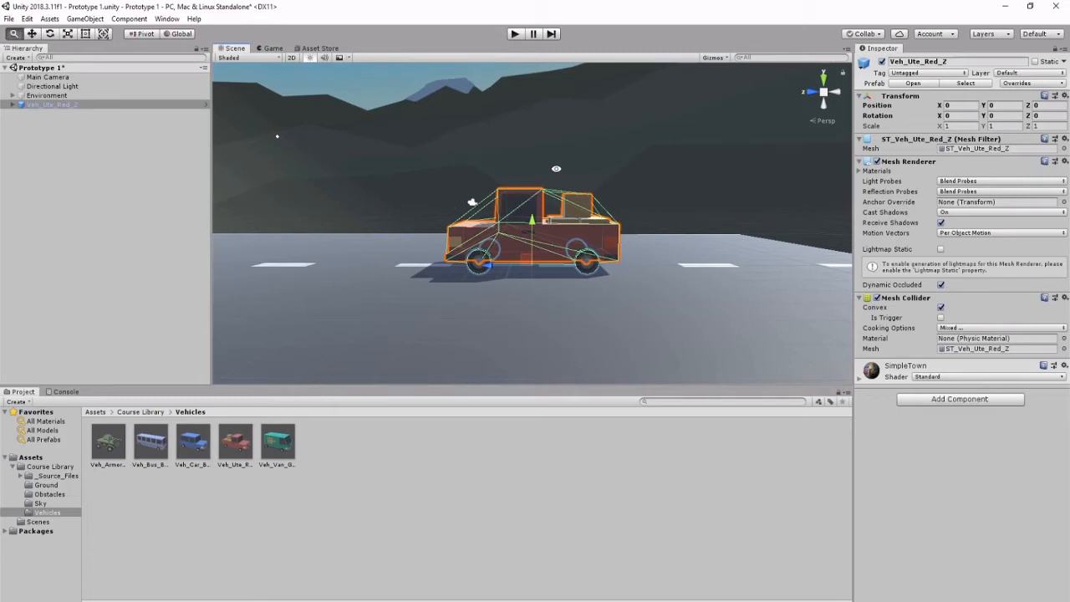
alt+right_drag(556, 169, 744, 224)
alt+drag(744, 224, 34, 254)
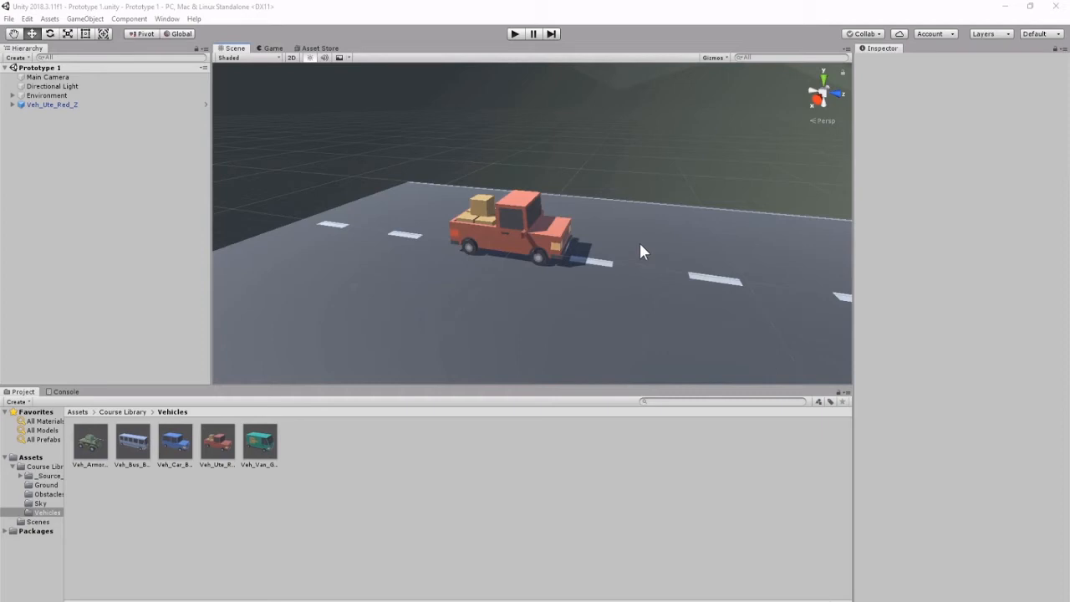
Try moving the vehicle along the X axis and undo the move
click(550, 247)
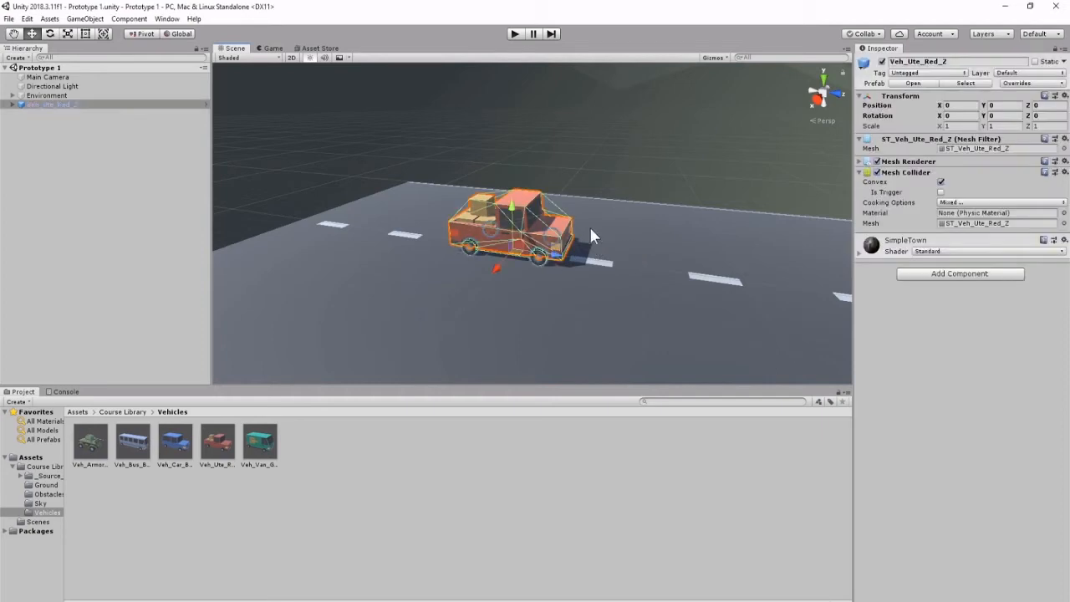
drag(501, 267, 466, 309)
mouse_move(595, 266)
alt+mouse_down()
mouse_move(578, 255)
mouse_move(606, 283)
alt+mouse_up()
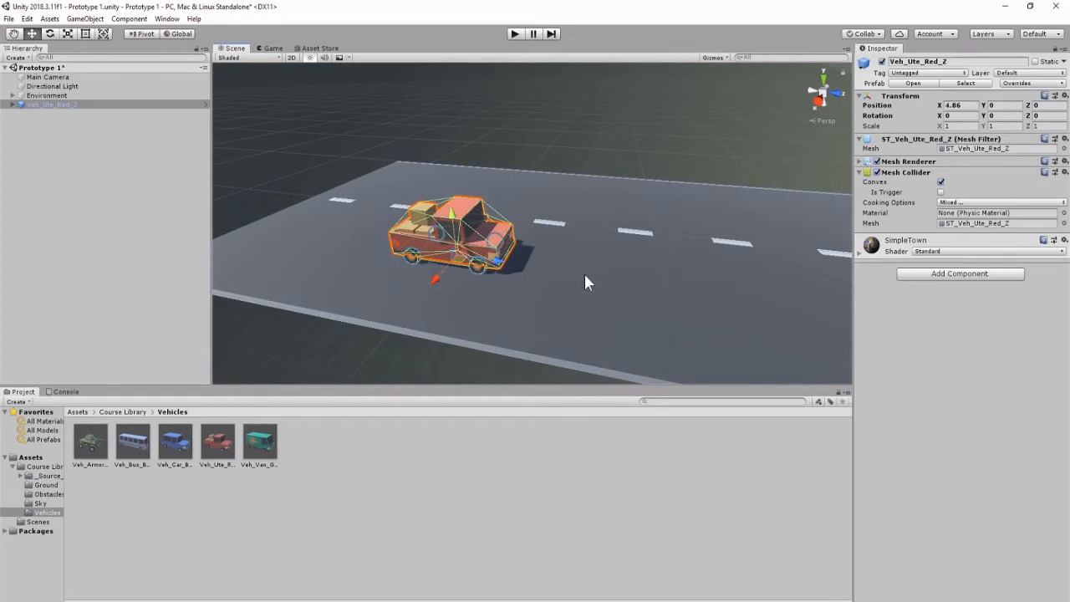
key(ctrl+z)
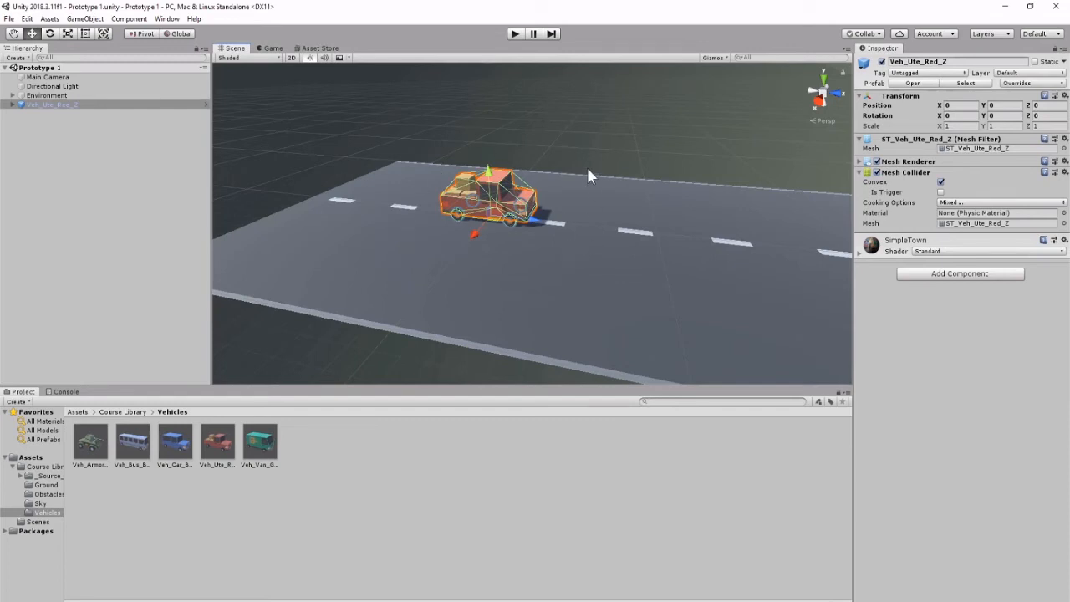
Try moving the vehicle across the road and upward, then undo those moves
alt+drag(559, 192, 707, 310)
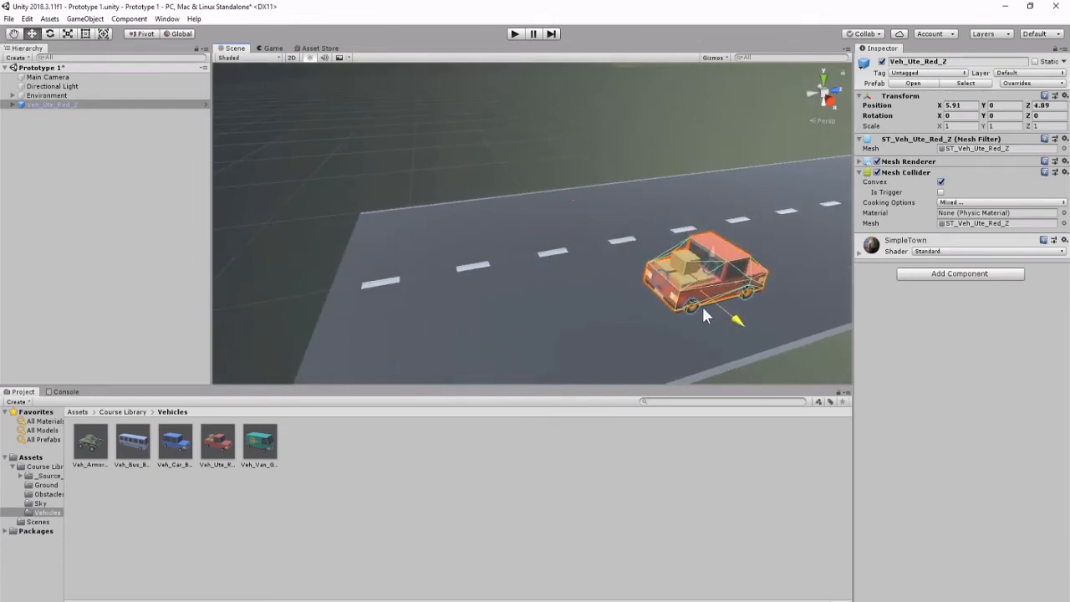
drag(702, 244, 718, 190)
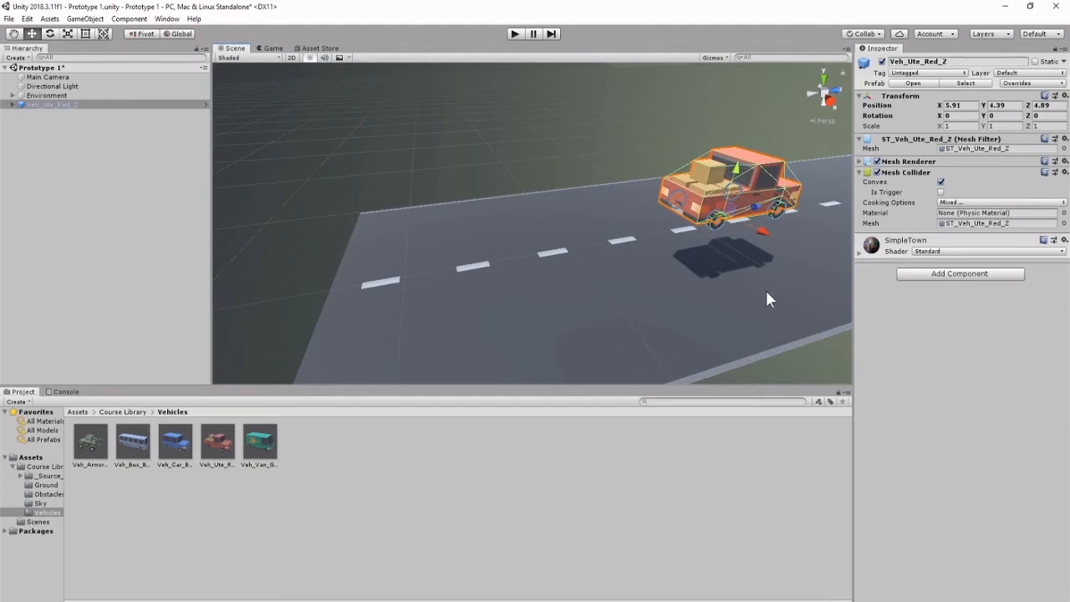
alt+drag(769, 292, 736, 297)
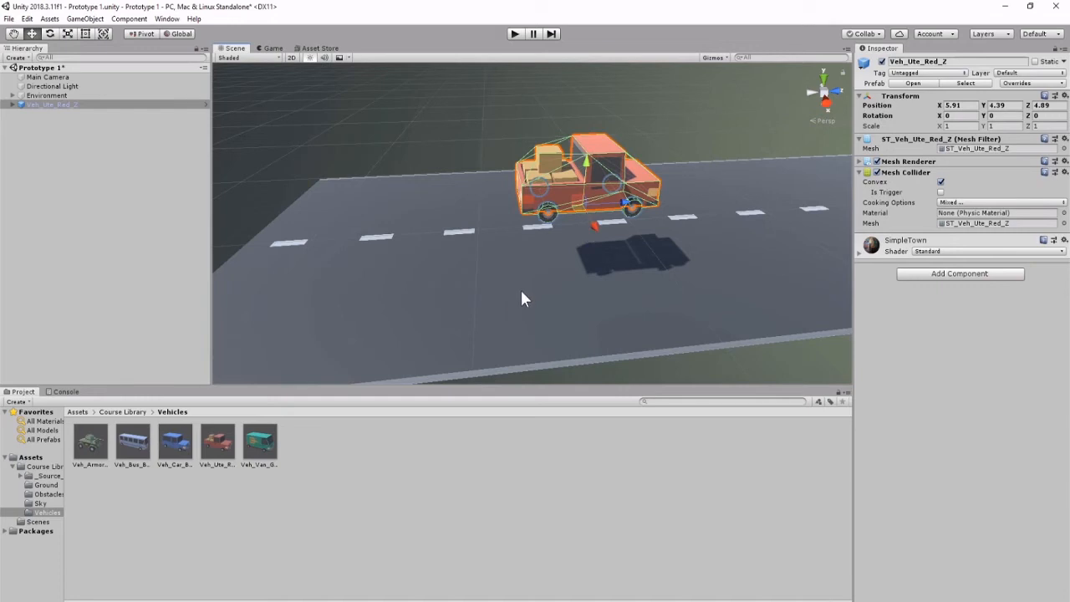
key(ctrl+z)
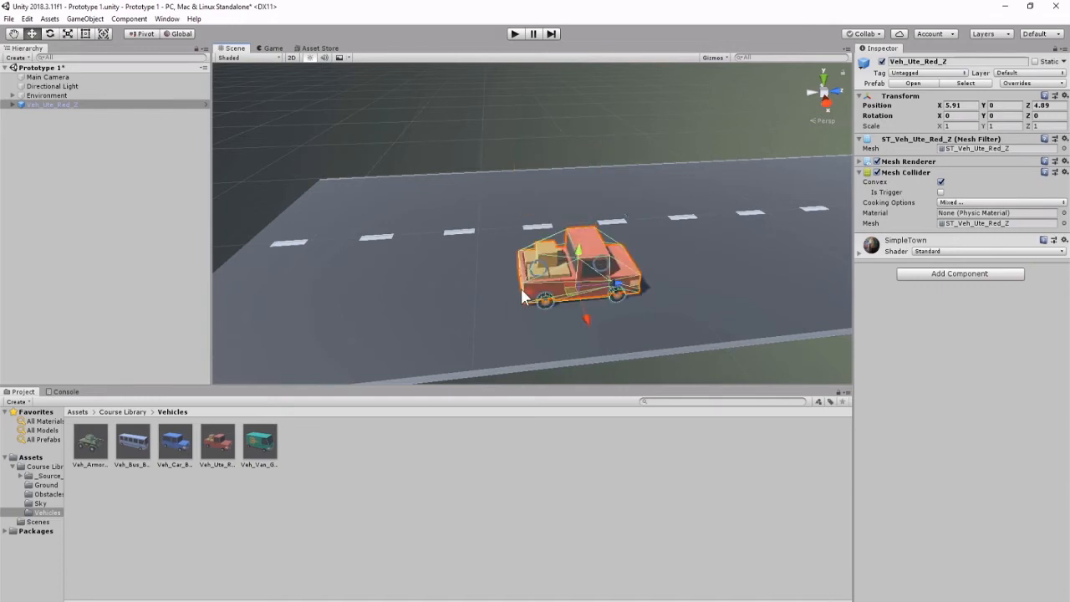
key(ctrl+z)
Try dragging the vehicle along each axis in turn, undoing every move
key(ctrl+z)
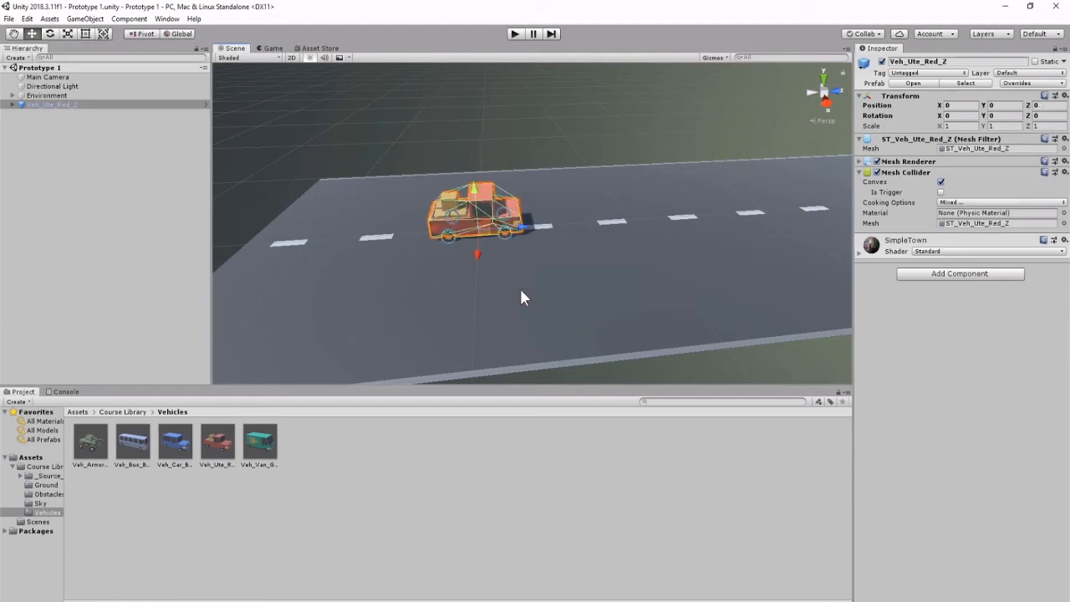
drag(530, 226, 604, 218)
key(ctrl+z)
drag(485, 254, 493, 321)
key(ctrl+z)
drag(475, 194, 476, 130)
key(ctrl+z)
drag(524, 219, 733, 200)
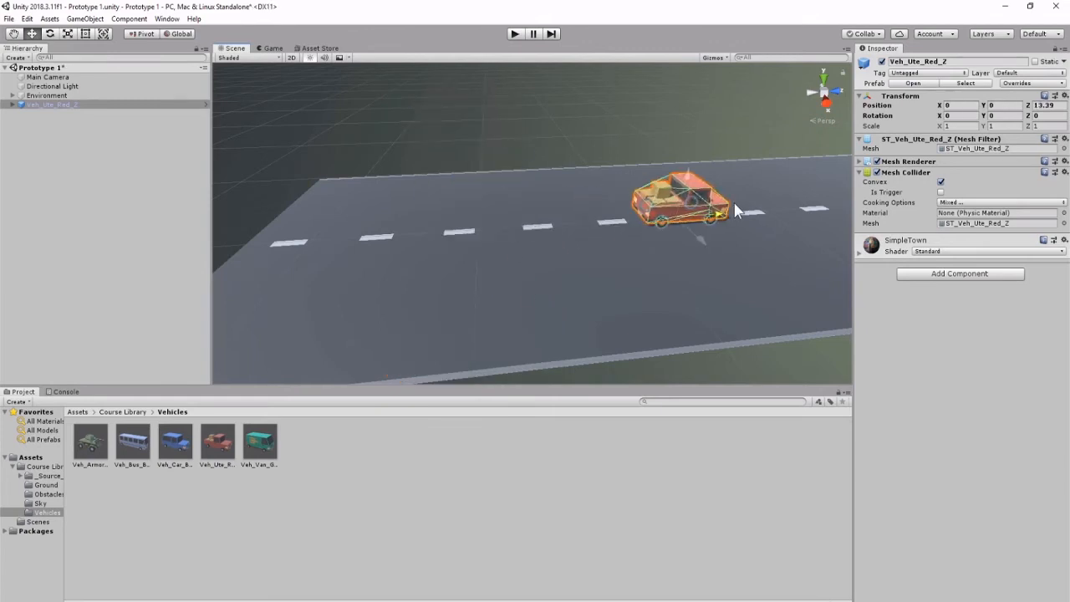
key(ctrl+z)
drag(479, 254, 470, 301)
key(ctrl+z)
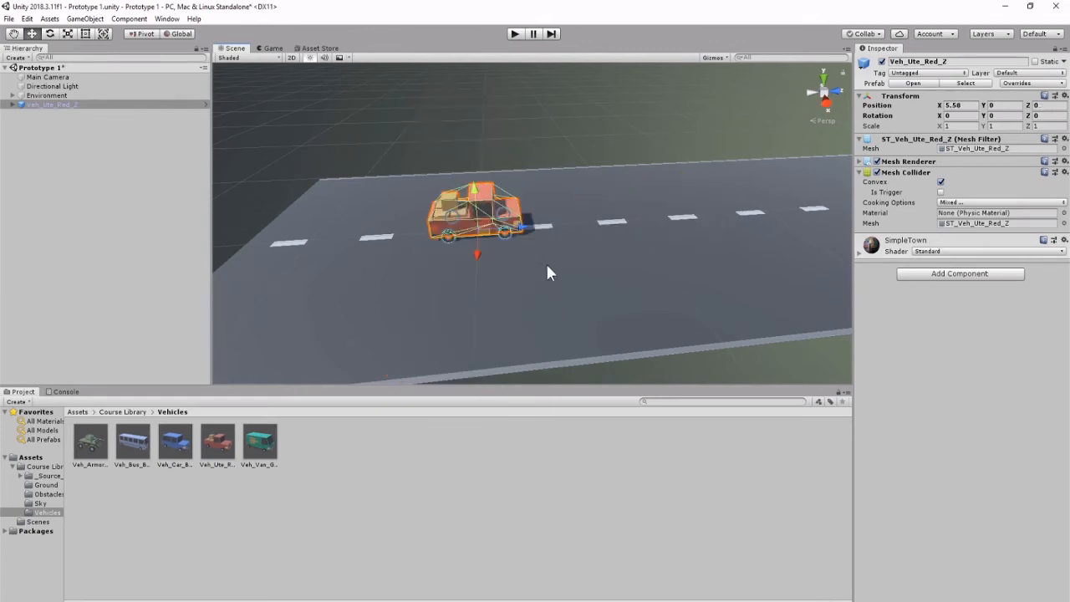
drag(479, 202, 472, 152)
key(ctrl+z)
drag(585, 220, 786, 186)
key(ctrl+z)
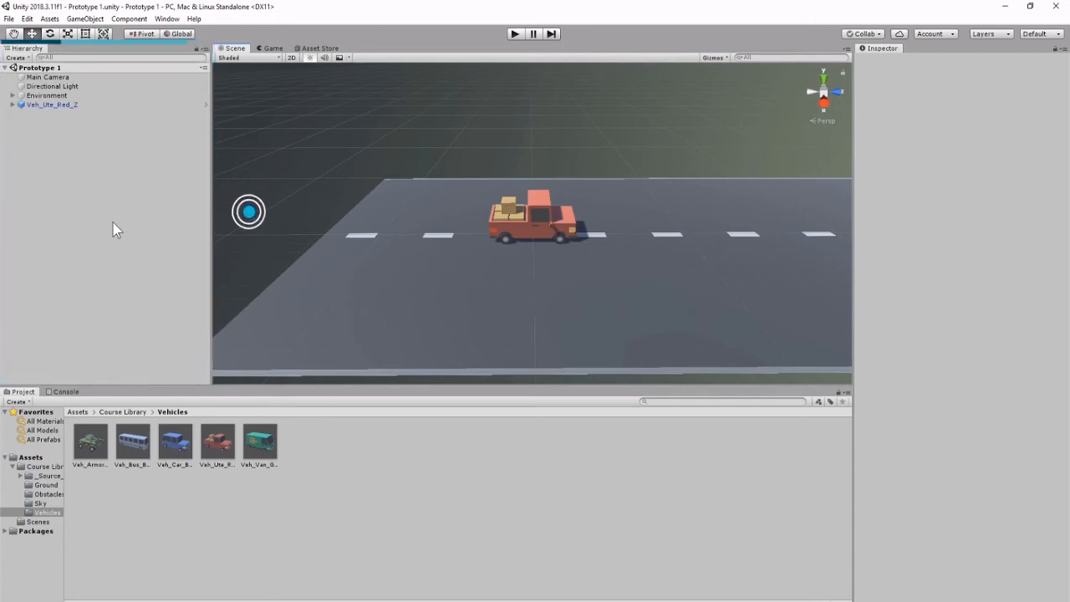
Orbit and pan the scene view to look at the road from different angles
alt+drag(548, 218, 627, 217)
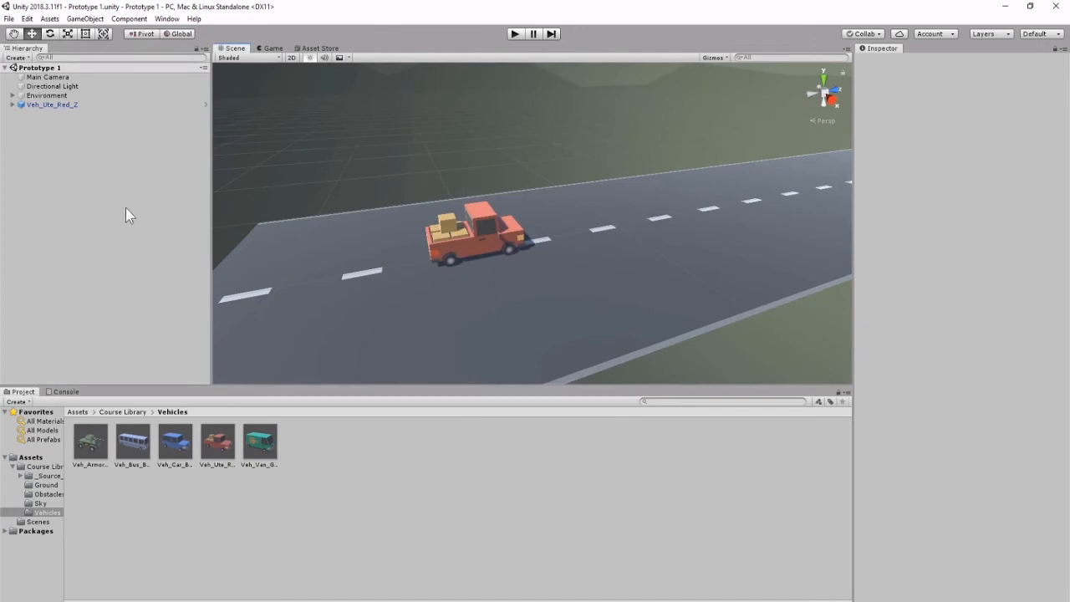
alt+drag(443, 99, 537, 122)
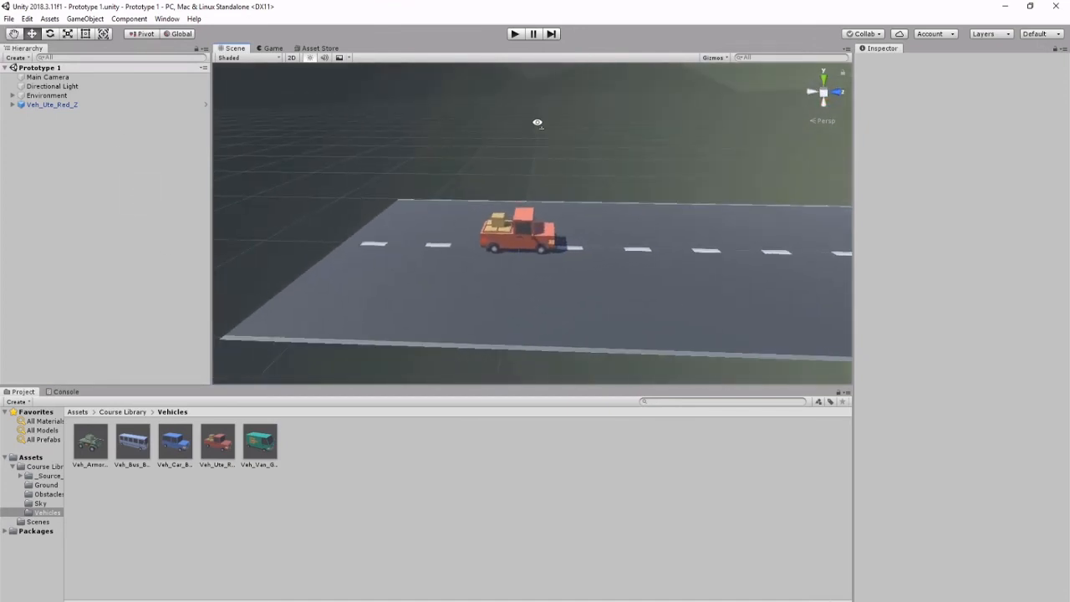
alt+drag(537, 128, 544, 105)
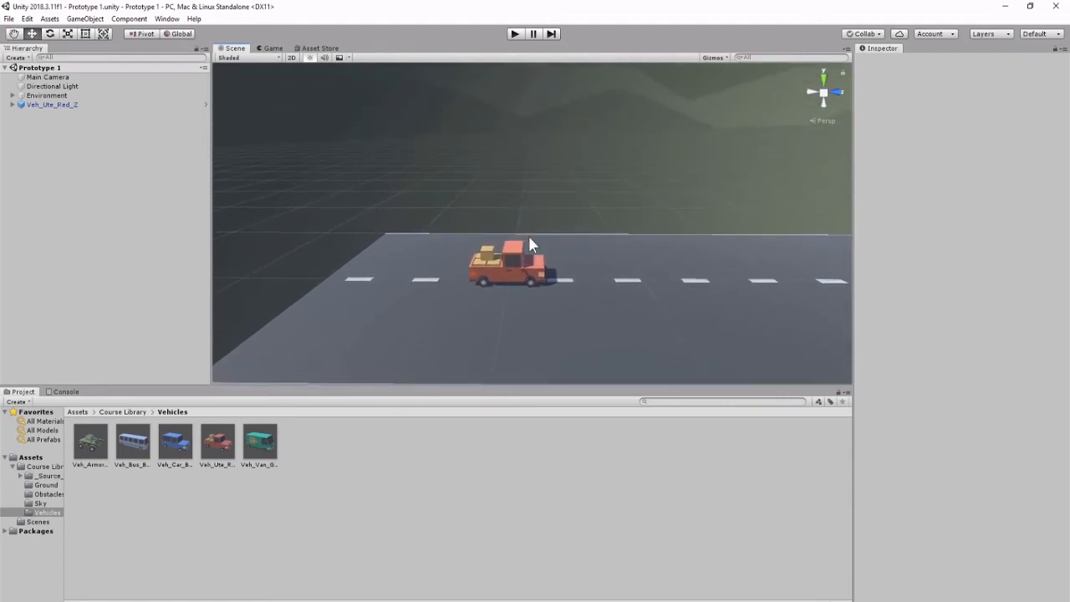
key(alt)
alt+drag(485, 214, 487, 239)
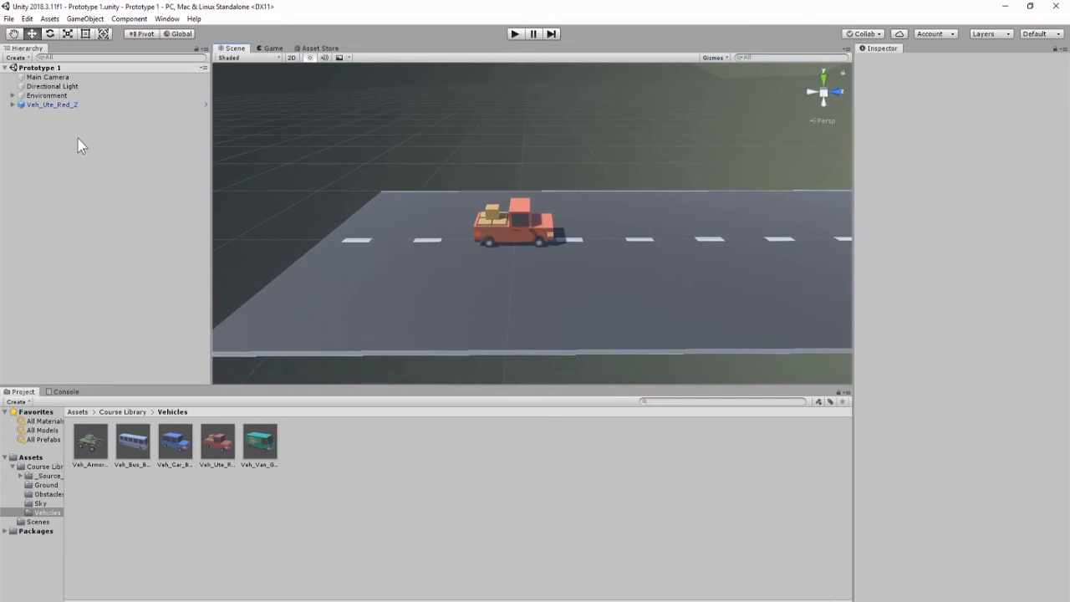
alt+drag(414, 168, 344, 185)
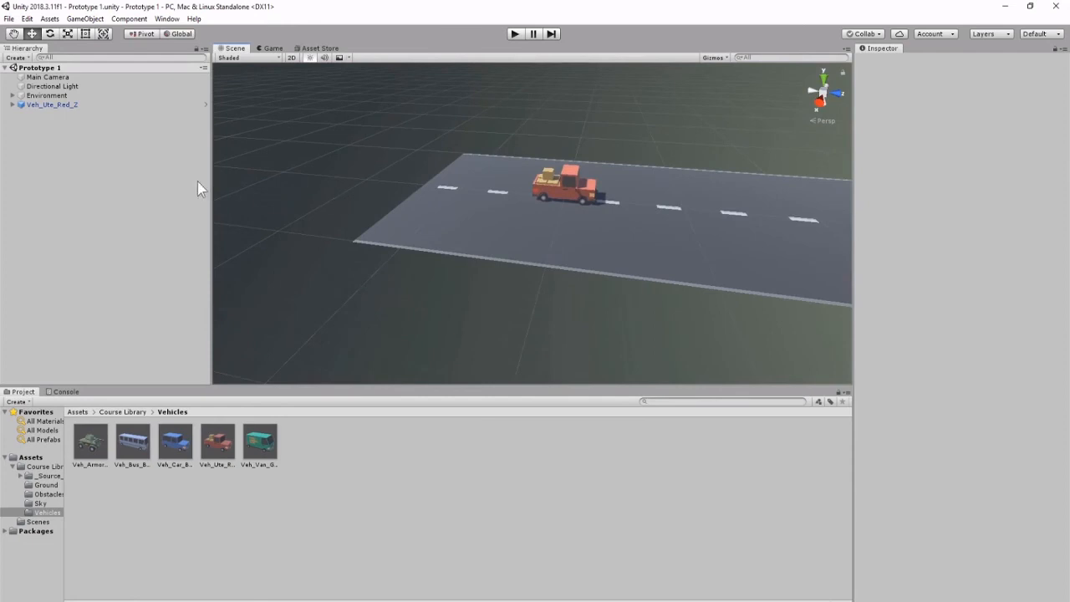
Select the vehicle, frame it, and orbit the view around it
click(67, 106)
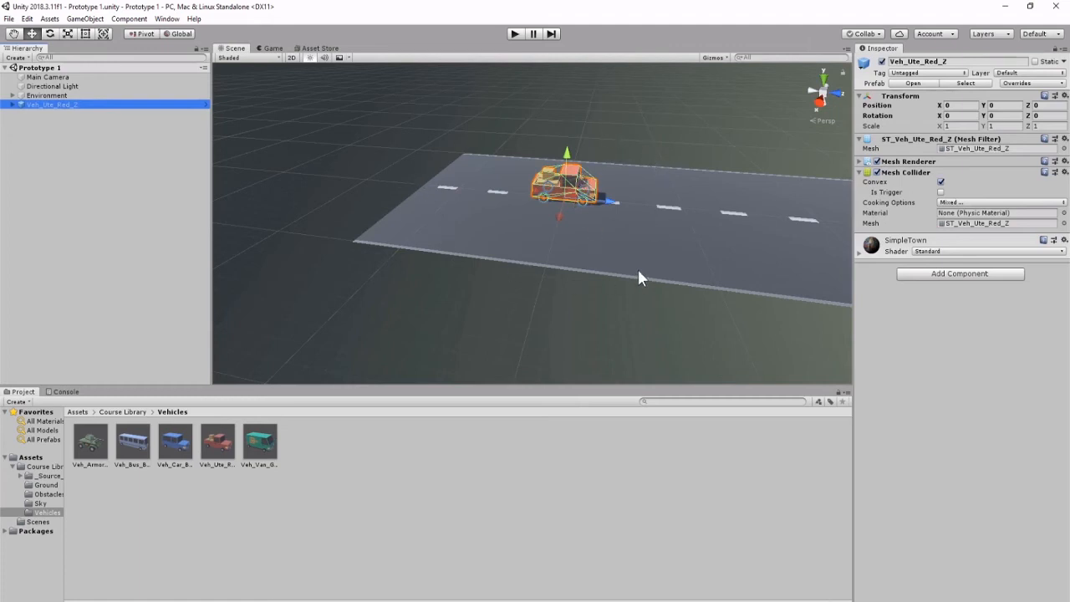
key(f)
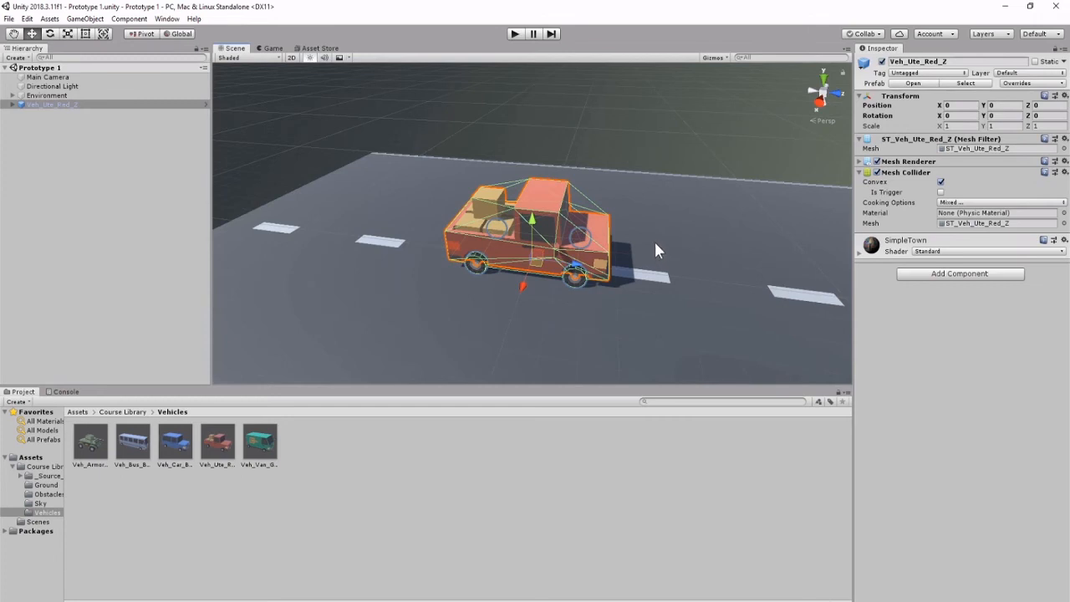
key(alt)
alt+drag(791, 206, 676, 231)
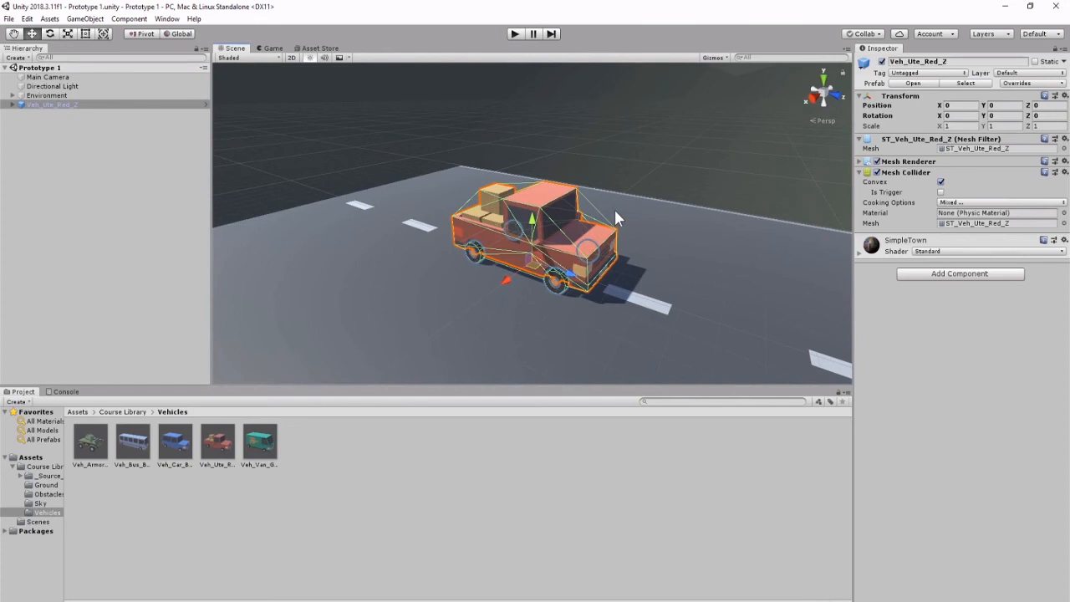
key(alt)
alt+right_drag(673, 192, 793, 227)
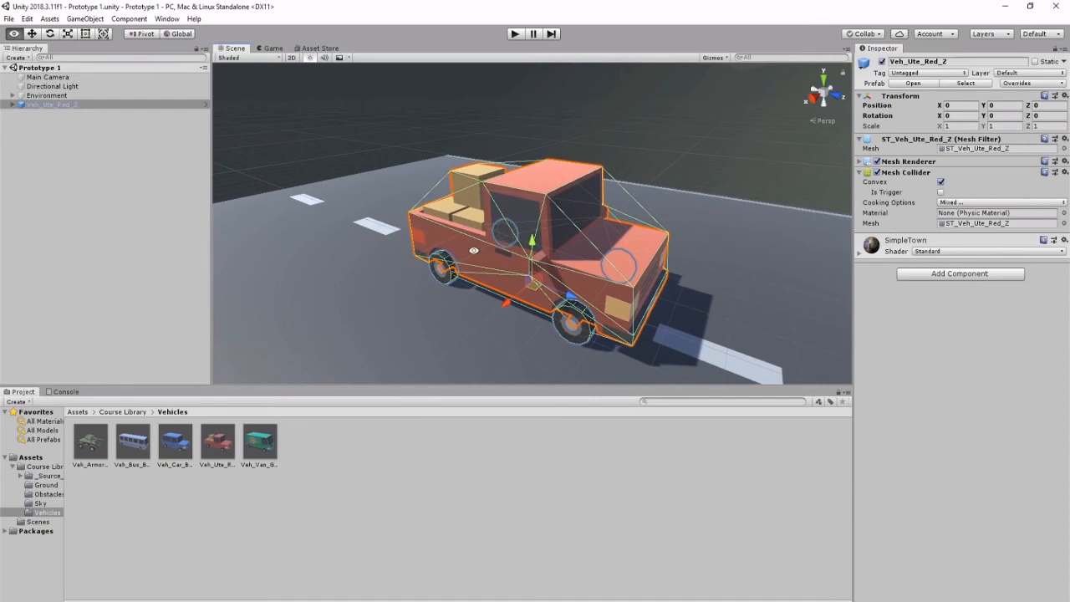
Zoom the scene view in and out on the vehicle
alt+drag(794, 227, 424, 226)
alt+right_drag(424, 225, 847, 184)
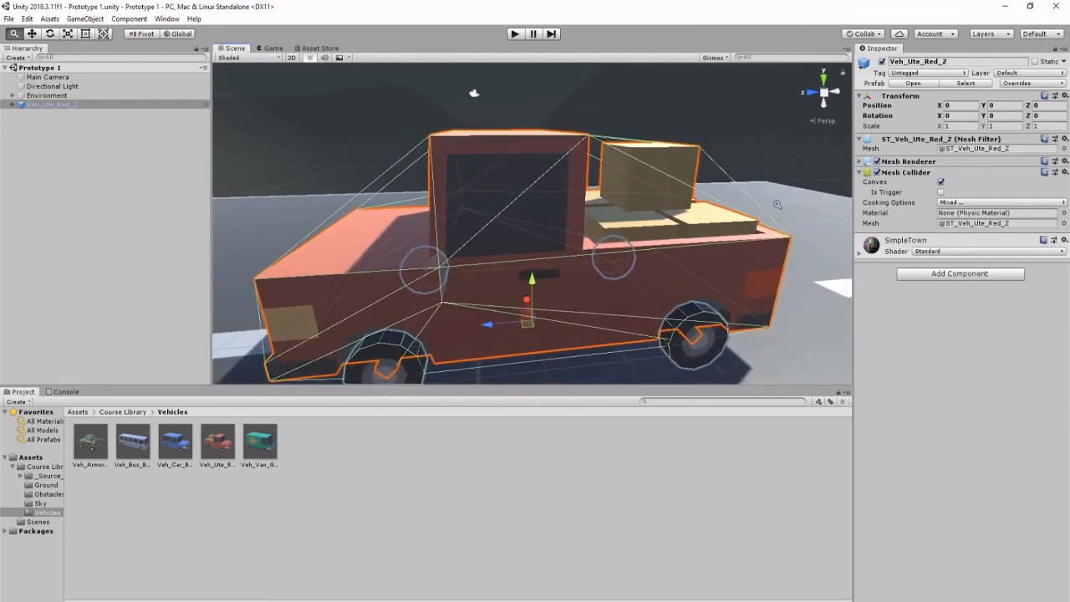
alt+drag(777, 204, 464, 258)
right_drag(465, 265, 162, 190)
Frame the vehicle again and orbit to view it from behind
key(f)
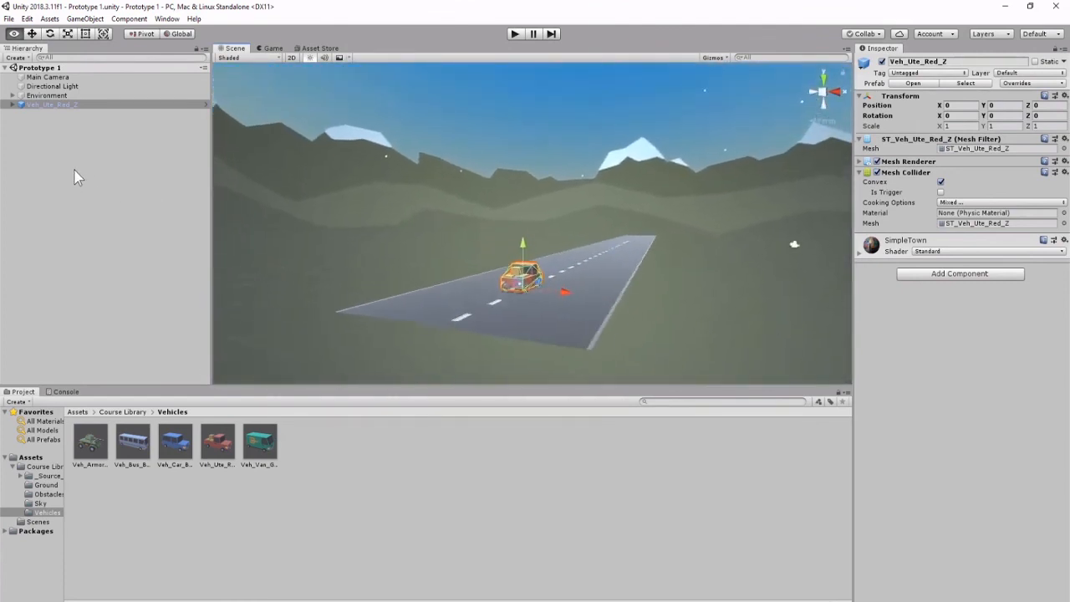
right_drag(108, 215, 761, 256)
key(a)
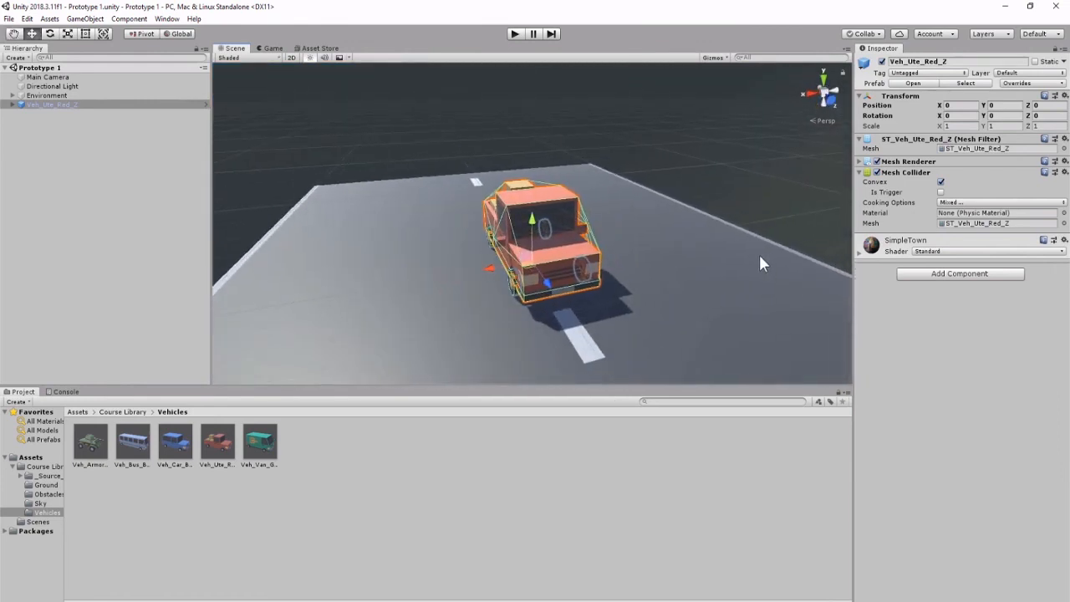